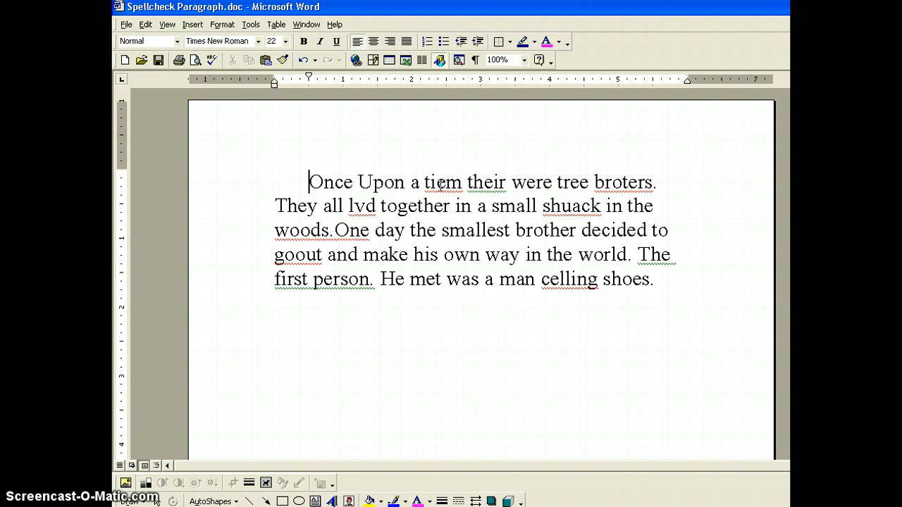
Step: Correct "tiem" to "time" and "broters" to "brothers" in the first sentence using the suggested spellings
{"action": "right_click", "coordinate": [438, 185]}
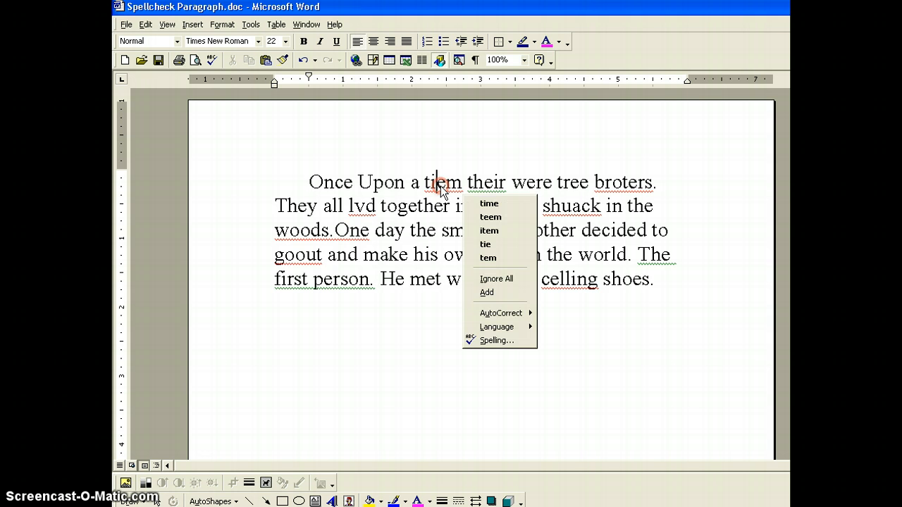
{"action": "left_click", "coordinate": [473, 204]}
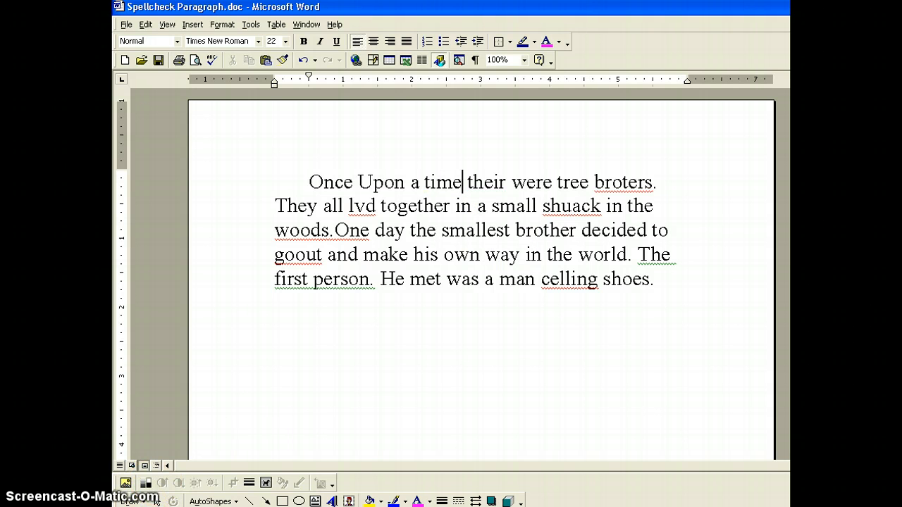
{"action": "right_click", "coordinate": [614, 184]}
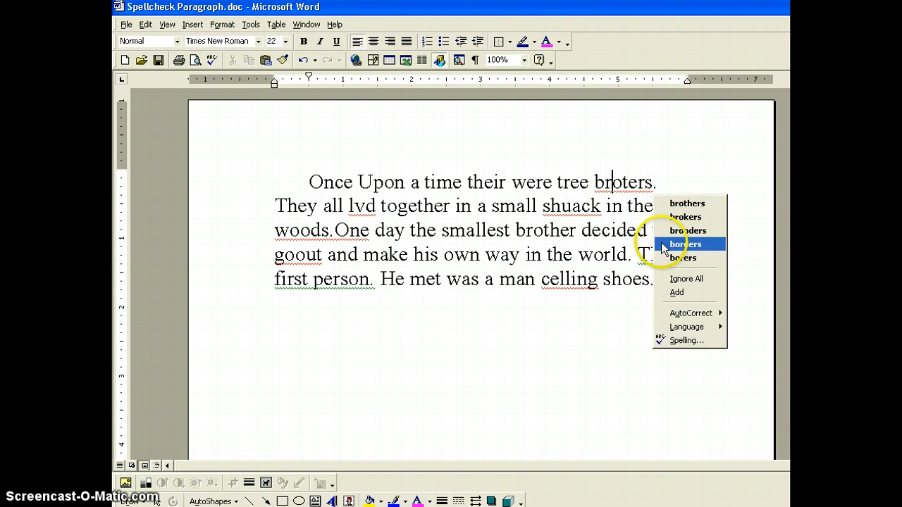
{"action": "left_click", "coordinate": [666, 205]}
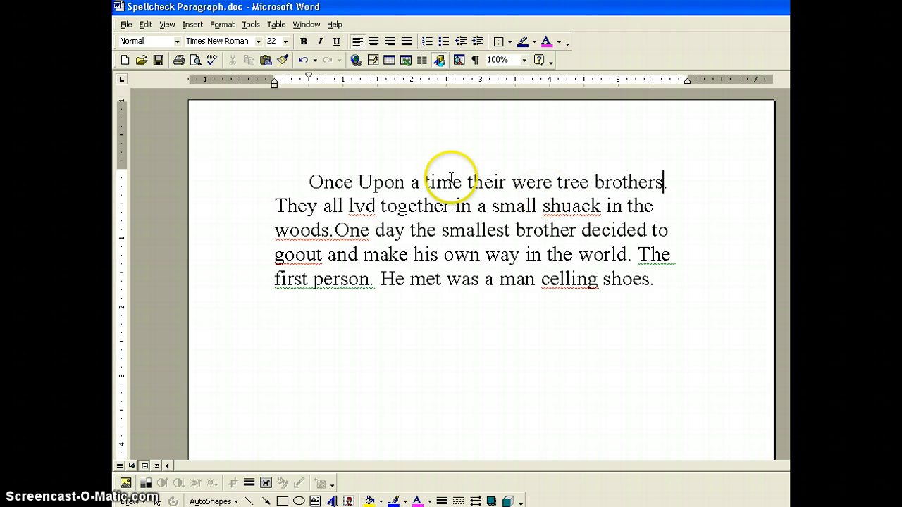
{"action": "left_click", "coordinate": [307, 181]}
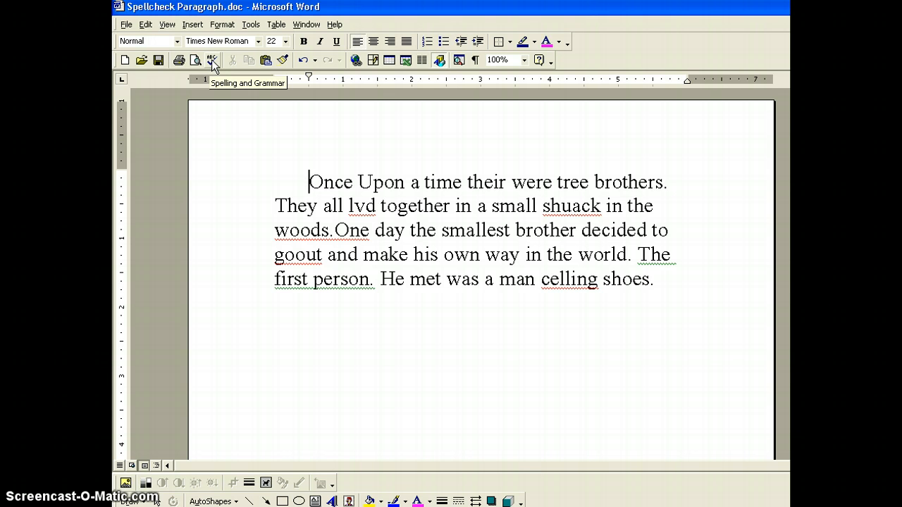
{"action": "left_click", "coordinate": [252, 26]}
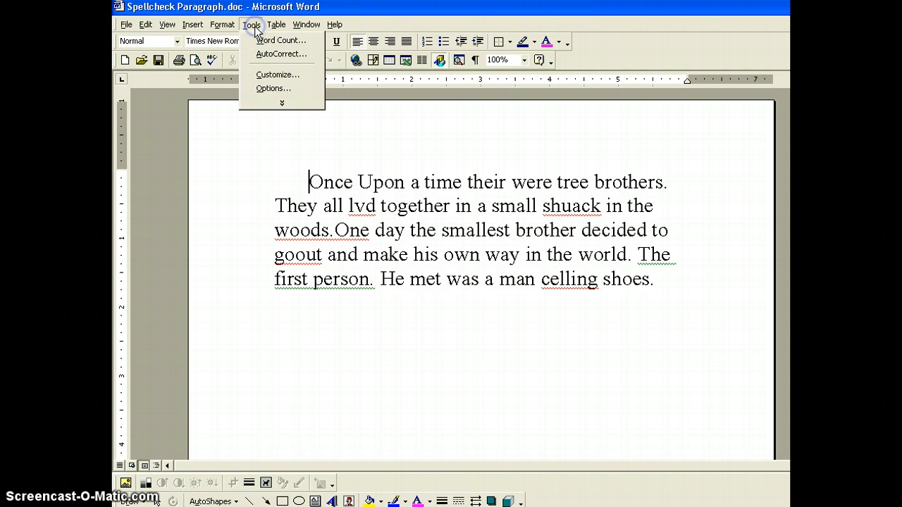
{"action": "left_click", "coordinate": [261, 104]}
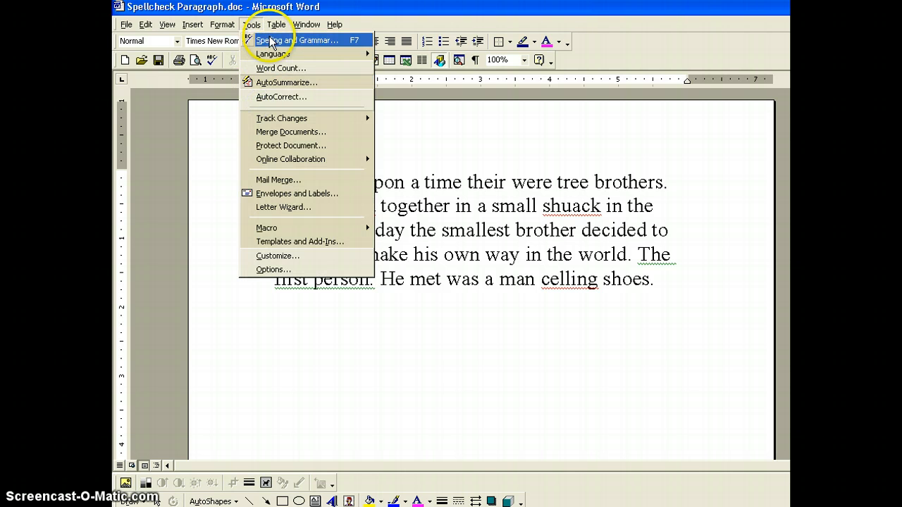
{"action": "left_click", "coordinate": [203, 181]}
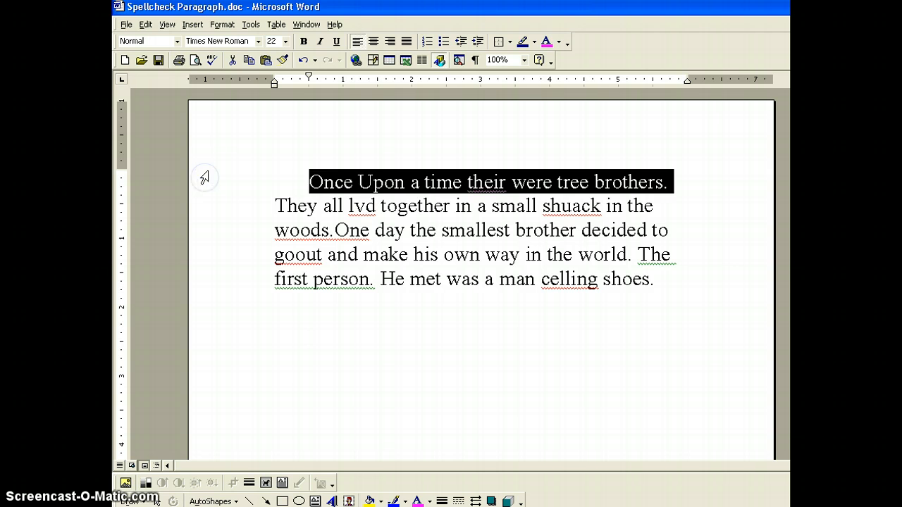
Step: Run the spelling and grammar check from the paragraph's beginning and change "their" to "there"
{"action": "left_click", "coordinate": [279, 161]}
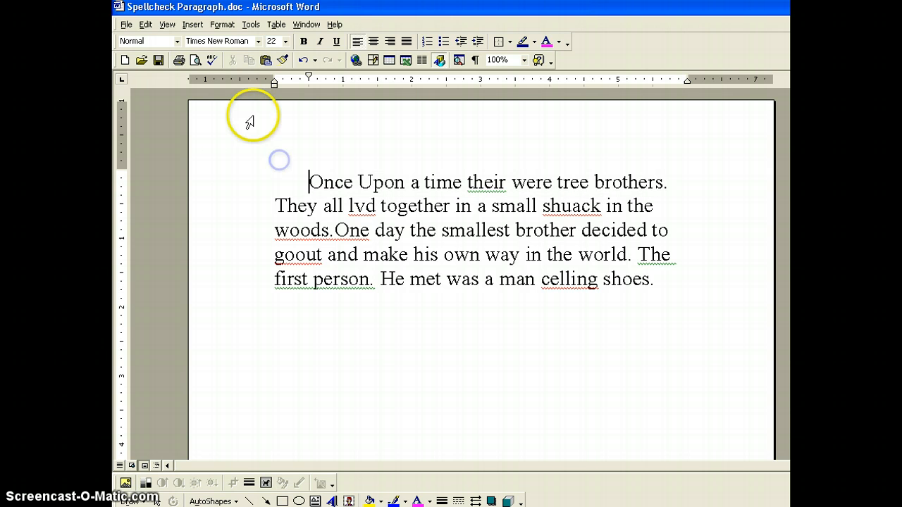
{"action": "left_click", "coordinate": [211, 61]}
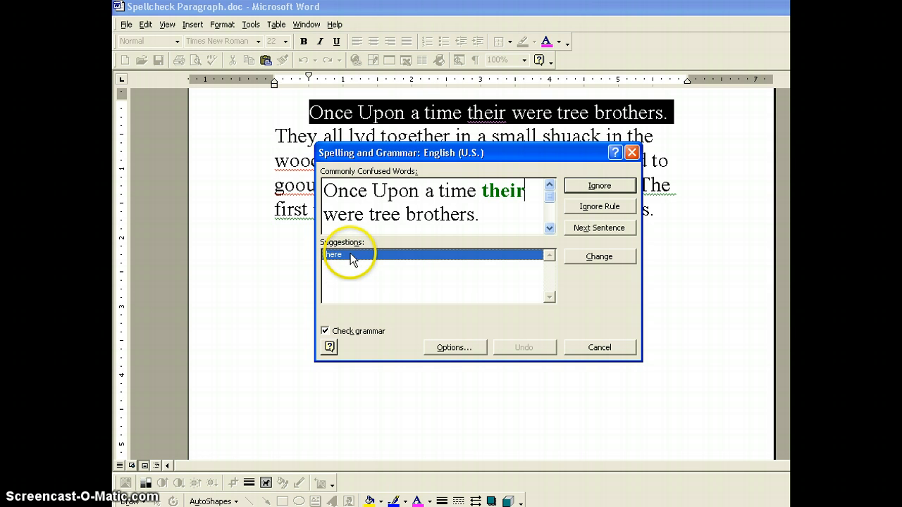
{"action": "left_click", "coordinate": [599, 257]}
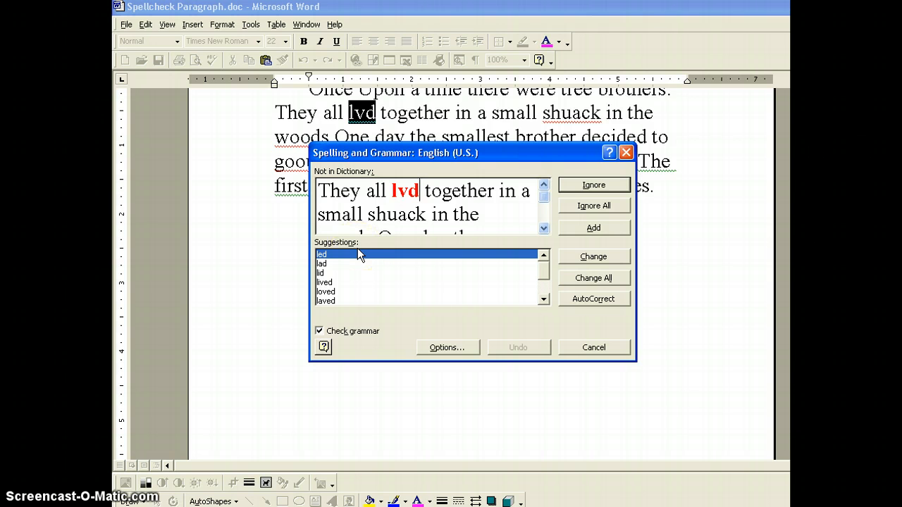
Step: Replace "lvd" with the suggestion "lived" and "shuack" with "shack" in the spelling check
{"action": "left_click", "coordinate": [360, 214]}
{"action": "left_click", "coordinate": [329, 283]}
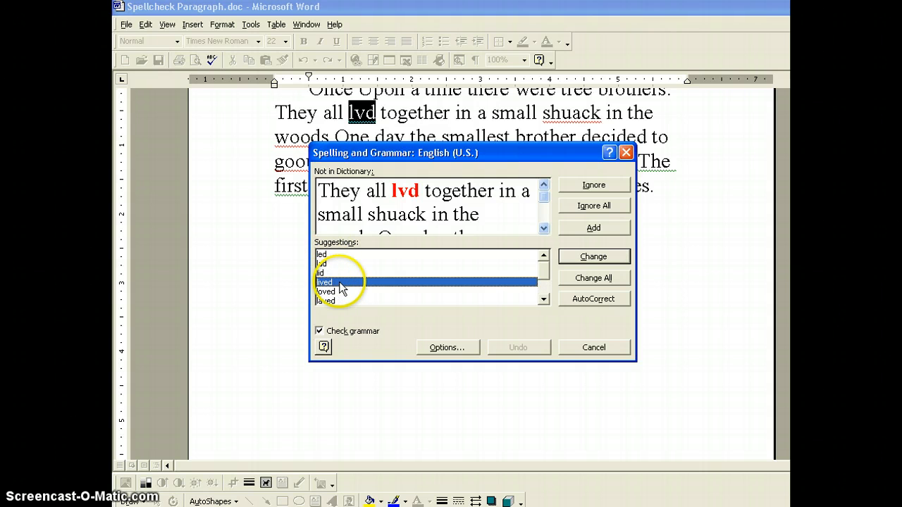
{"action": "left_click", "coordinate": [588, 258]}
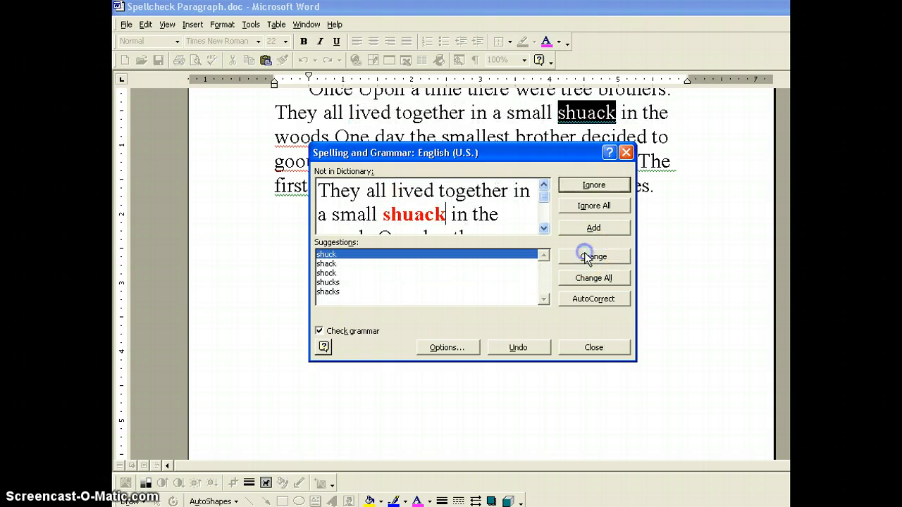
{"action": "left_click", "coordinate": [334, 264]}
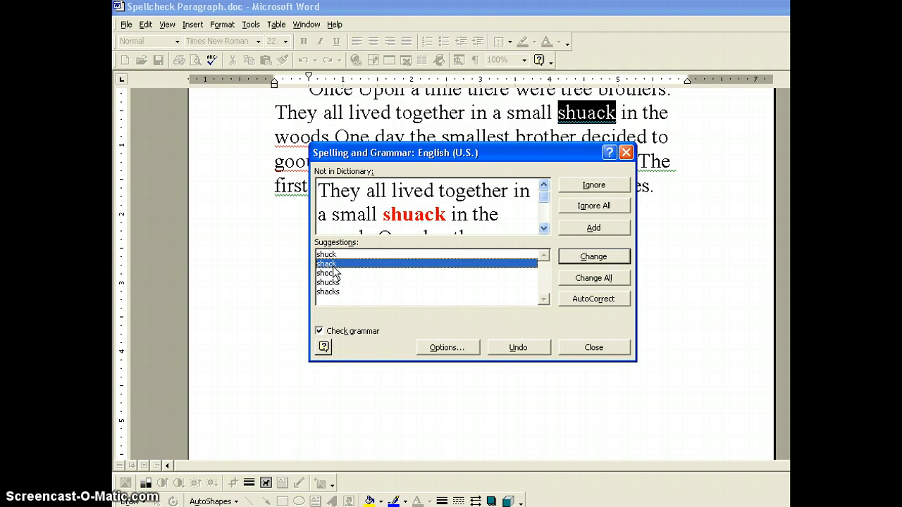
{"action": "left_click", "coordinate": [593, 258]}
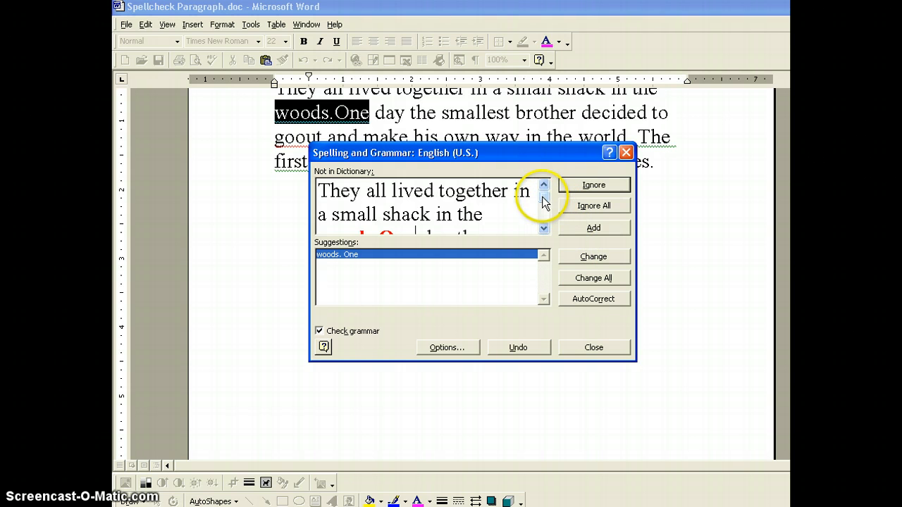
Step: Insert the missing spaces during the spelling check, changing "woods.One" to "woods. One" and "goout" to "go out"
{"action": "left_click", "coordinate": [543, 228]}
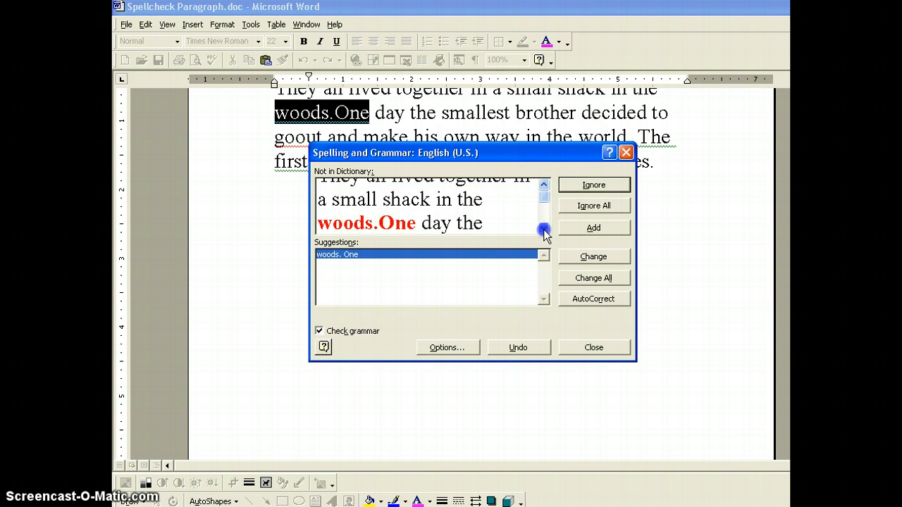
{"action": "left_click", "coordinate": [543, 227]}
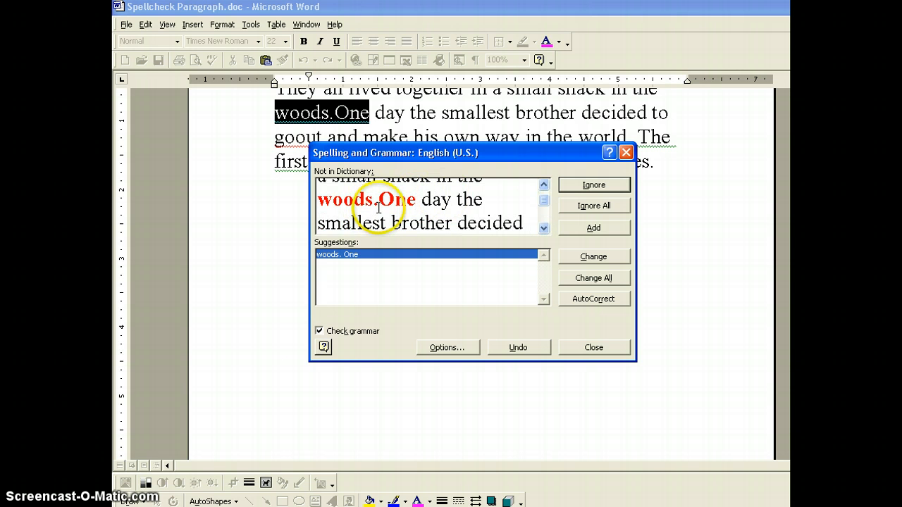
{"action": "left_click", "coordinate": [343, 218]}
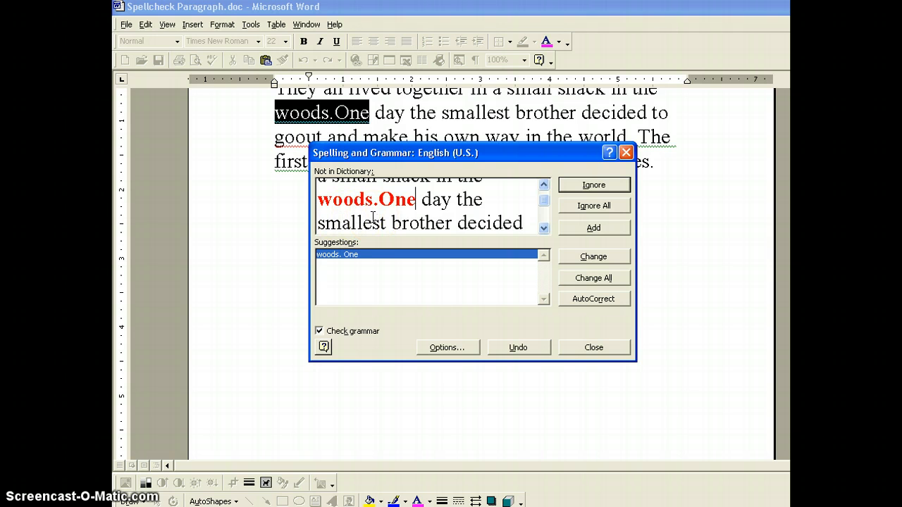
{"action": "left_click", "coordinate": [345, 280]}
{"action": "left_click", "coordinate": [393, 215]}
{"action": "left_click", "coordinate": [589, 259]}
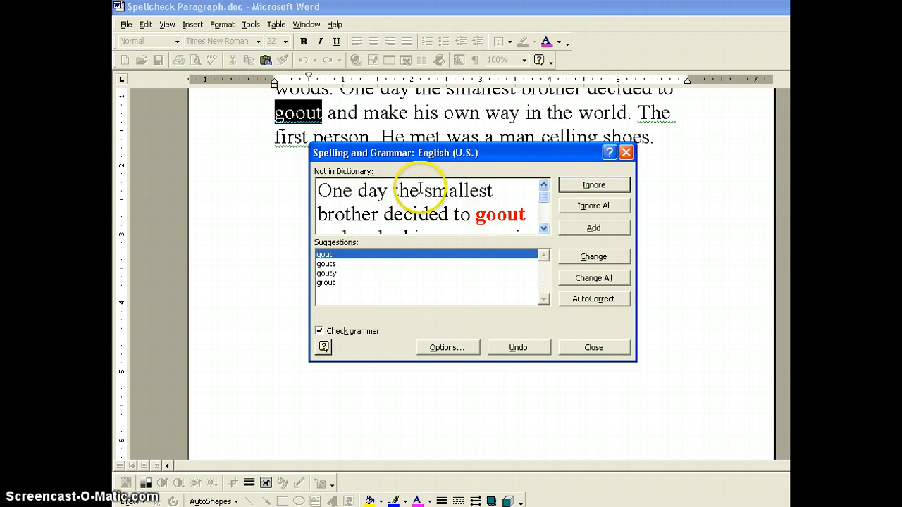
{"action": "left_click", "coordinate": [497, 217]}
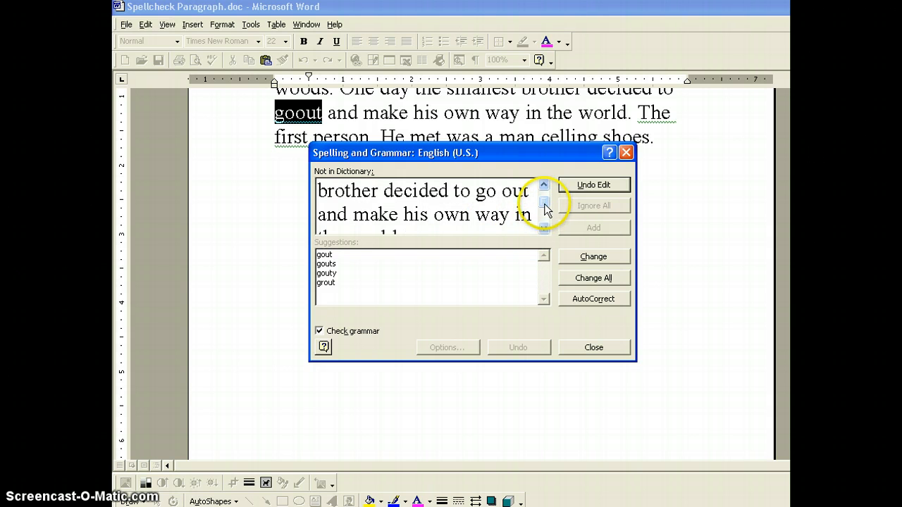
{"action": "left_click", "coordinate": [578, 258]}
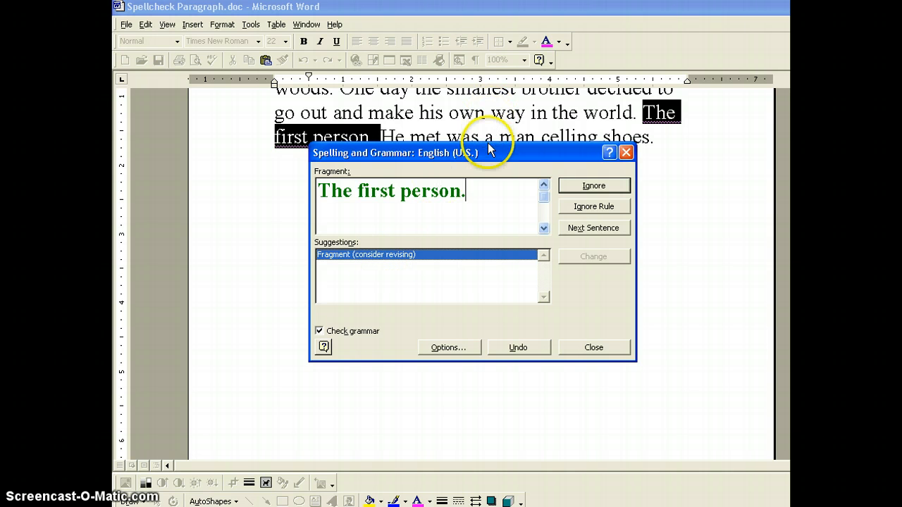
Step: Join the fragment "The first person." to the following sentence by removing its period and lowercasing "He", and resume the check
{"action": "left_click_drag", "start_coordinate": [489, 153], "coordinate": [481, 195]}
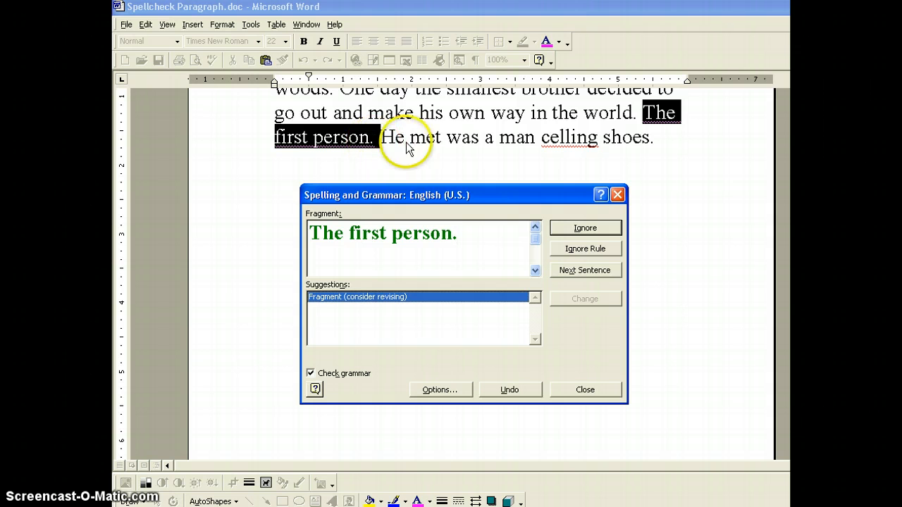
{"action": "left_click", "coordinate": [452, 144]}
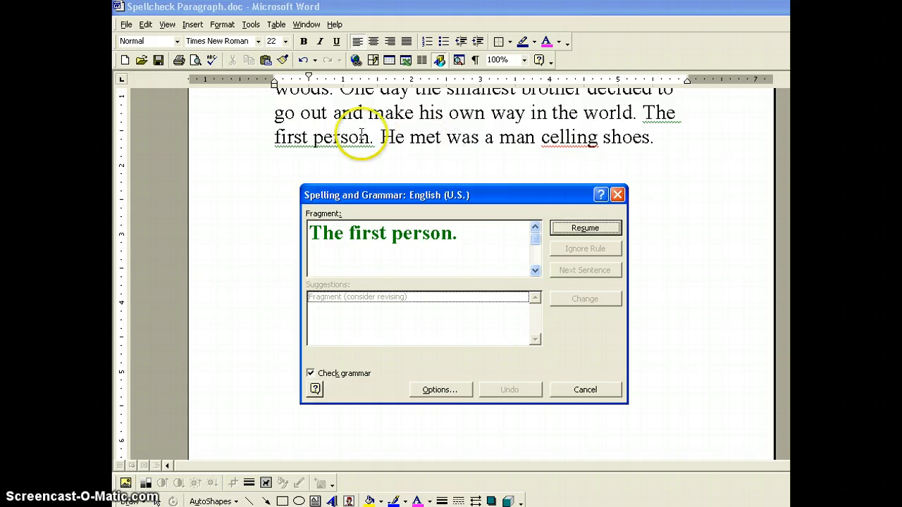
{"action": "left_click", "coordinate": [376, 140]}
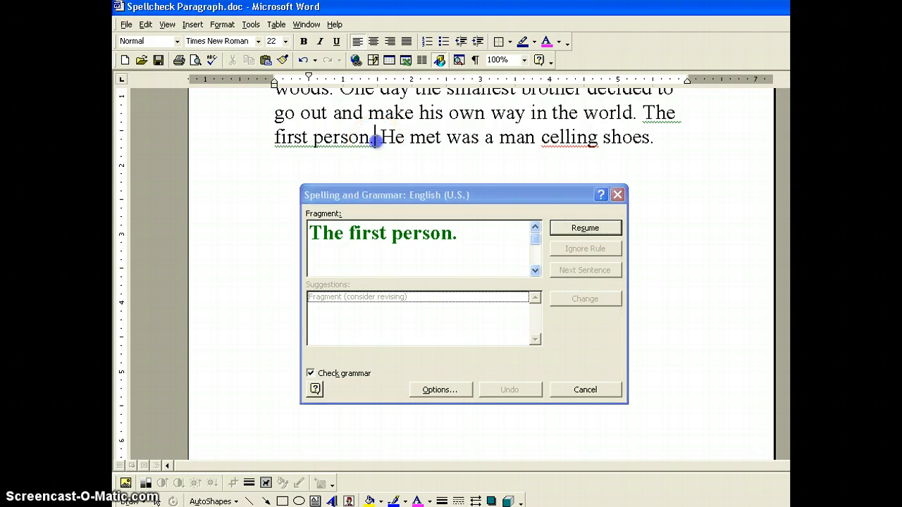
{"action": "key", "text": "BackSpace"}
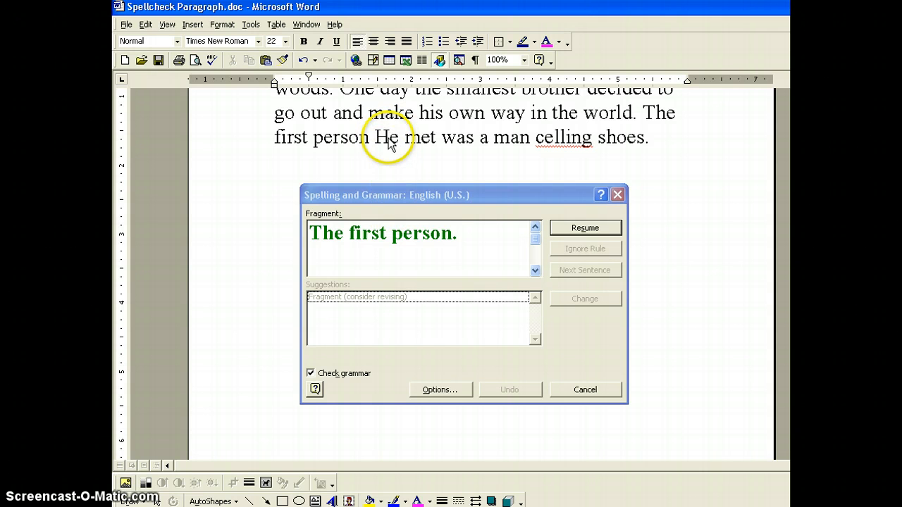
{"action": "left_click", "coordinate": [389, 138]}
{"action": "key", "text": "BackSpace"}
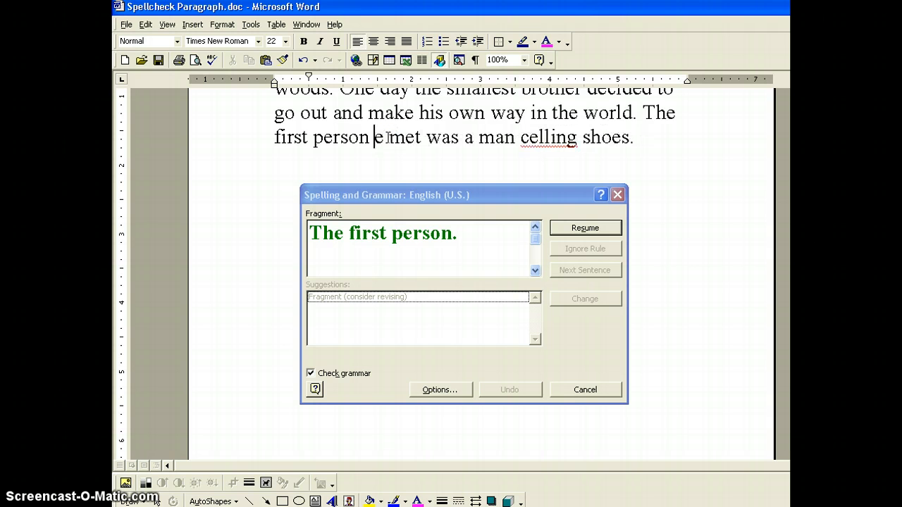
{"action": "type", "text": "h"}
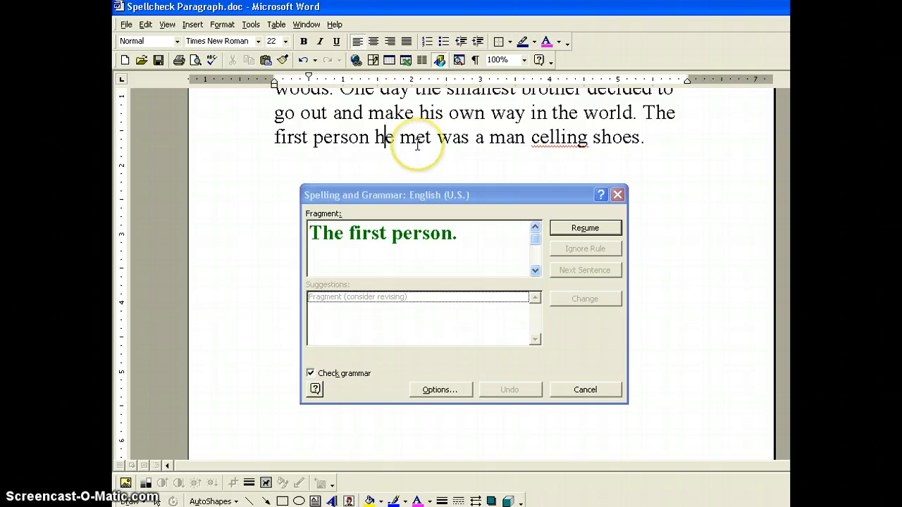
{"action": "left_click", "coordinate": [582, 228]}
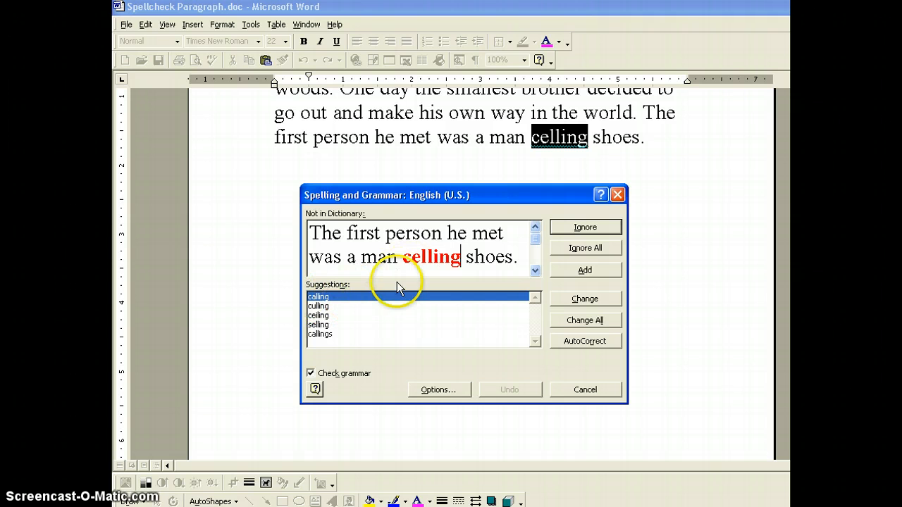
Step: Replace "celling" with the suggestion "selling" and finish the spelling and grammar check
{"action": "left_click", "coordinate": [319, 325]}
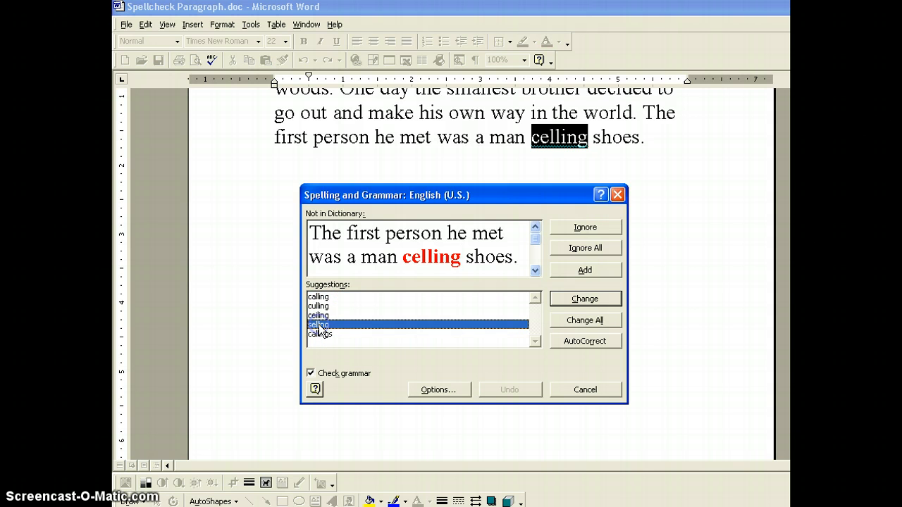
{"action": "left_click", "coordinate": [585, 299]}
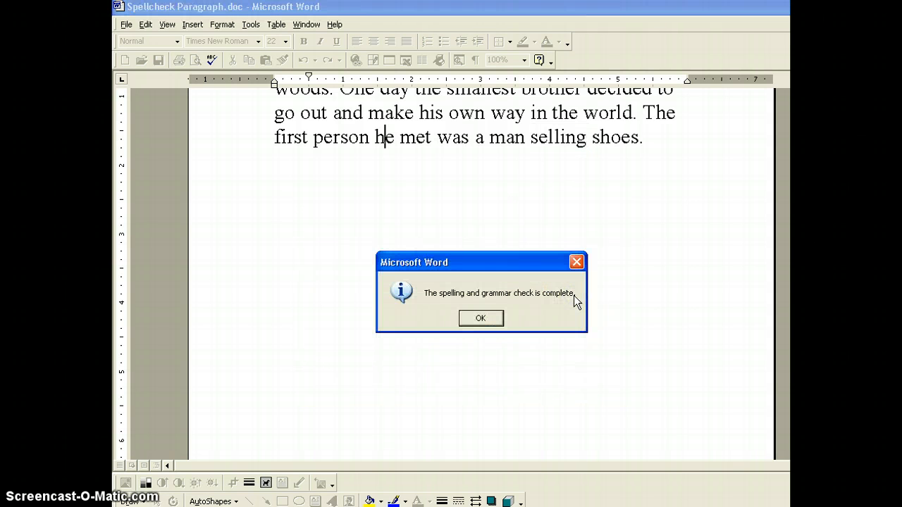
{"action": "left_click", "coordinate": [499, 319]}
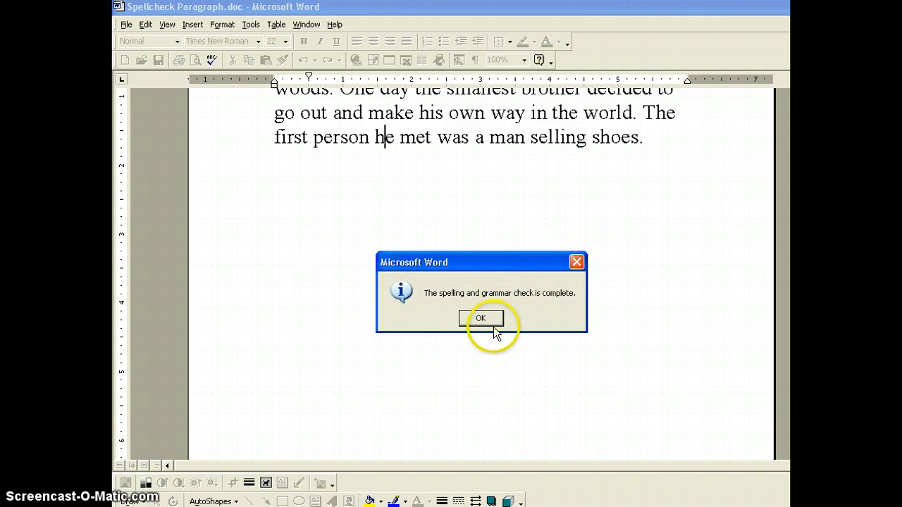
{"action": "left_click", "coordinate": [488, 323]}
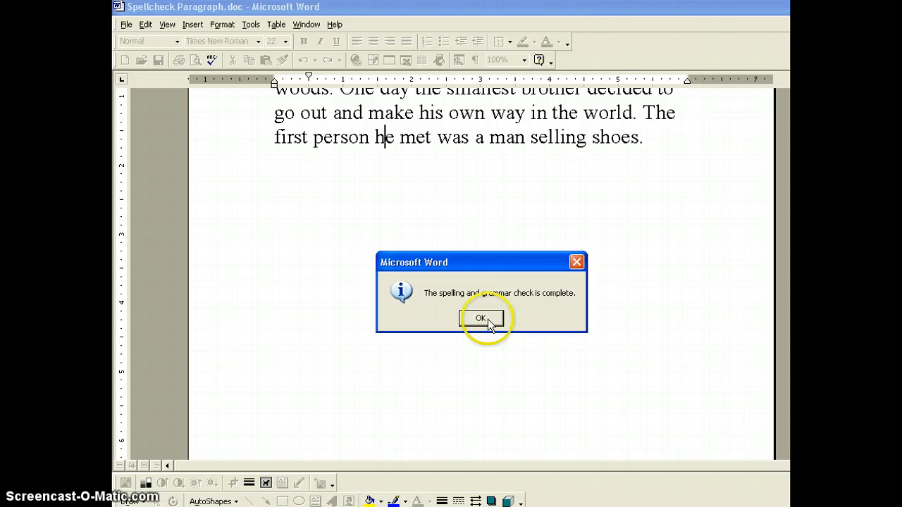
{"action": "left_click", "coordinate": [487, 319]}
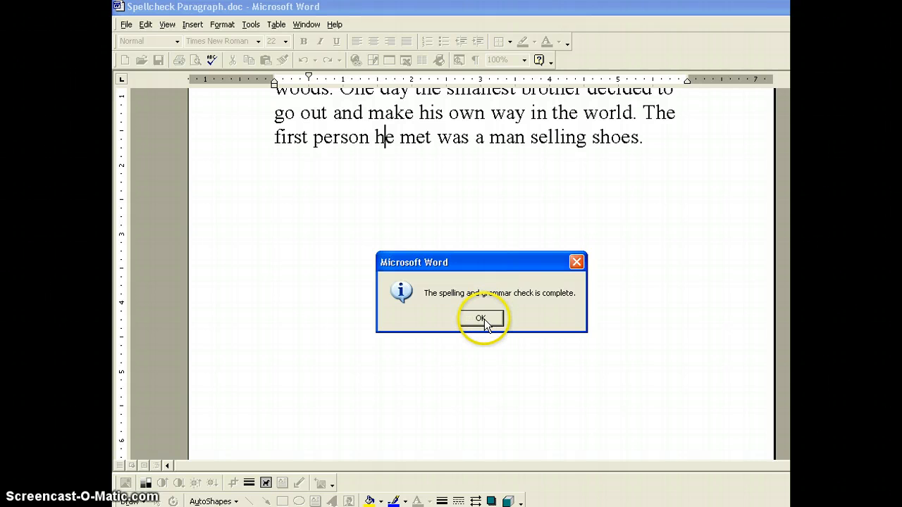
{"action": "left_click", "coordinate": [482, 318]}
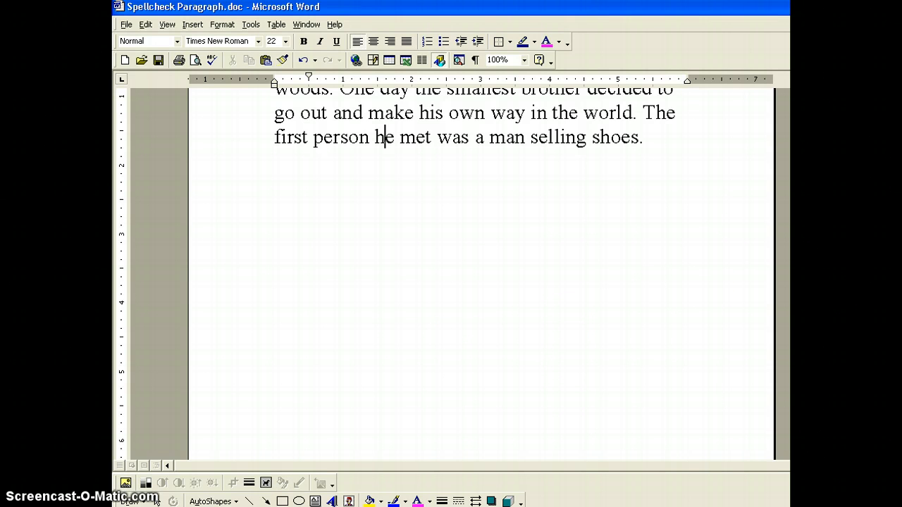
Step: Correct "tree" to "three" in the first sentence and place the insertion point at the end of the paragraph
{"action": "scroll", "coordinate": [482, 281], "scroll_direction": "up", "scroll_amount": 3}
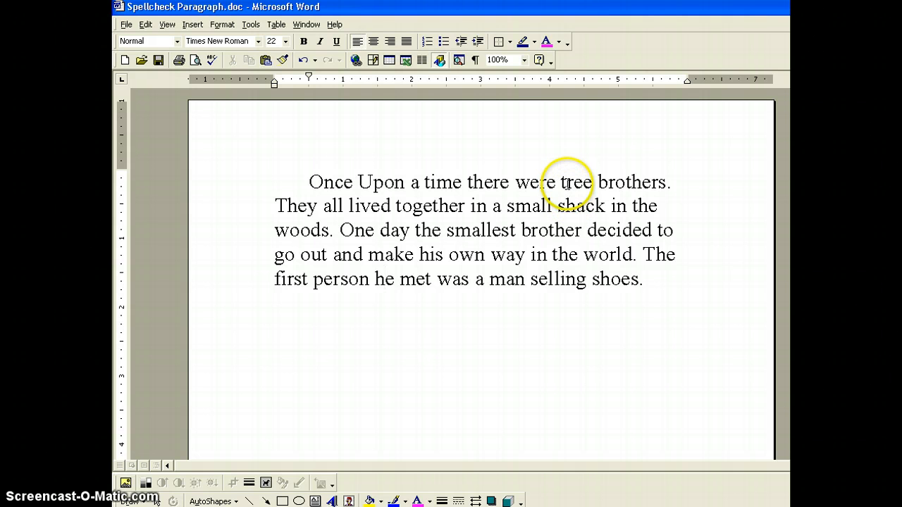
{"action": "left_click", "coordinate": [567, 184]}
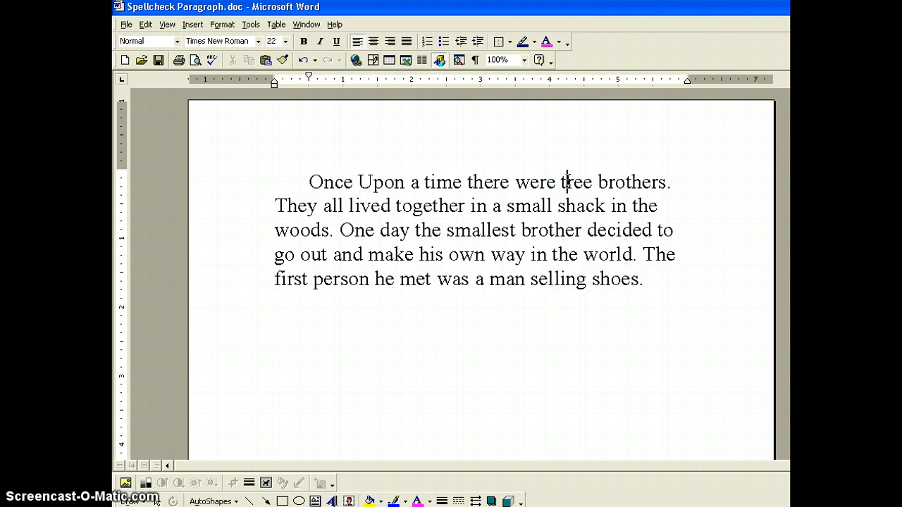
{"action": "type", "text": "h"}
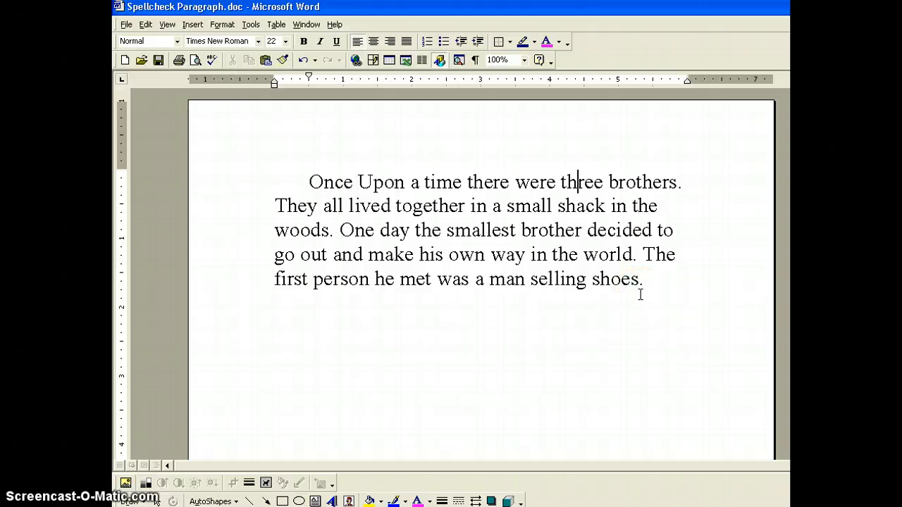
{"action": "left_click", "coordinate": [648, 281]}
{"action": "left_click", "coordinate": [649, 281]}
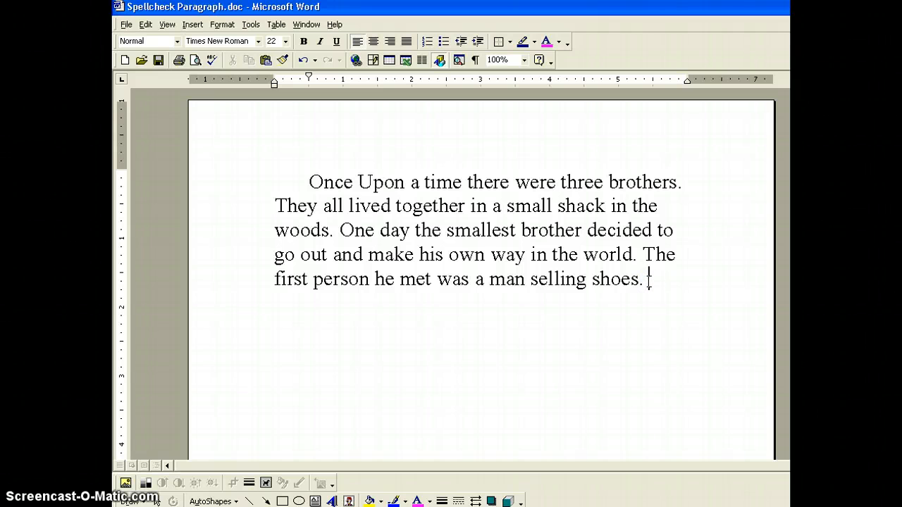